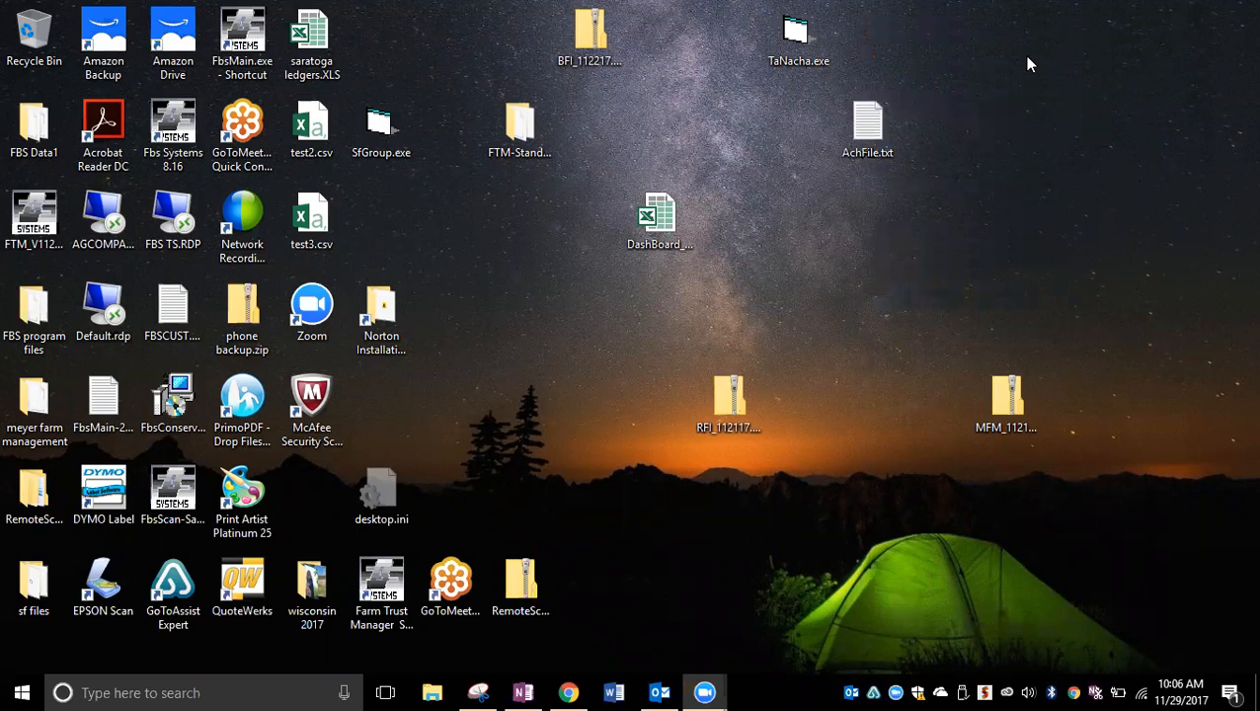
Step: Run the FBS_V1102.exe installer from the DVD RW Drive (D:) and accept its license agreement
click(432, 692)
drag(487, 323, 492, 478)
click(304, 473)
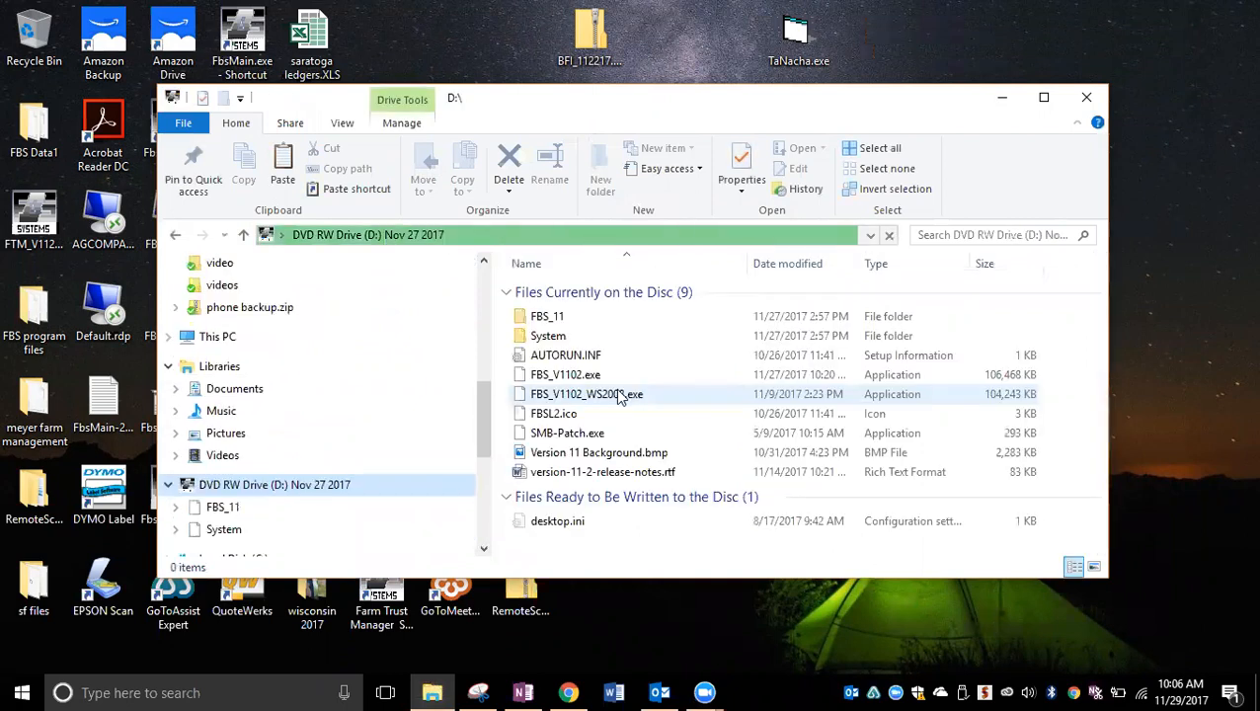
double_click(568, 379)
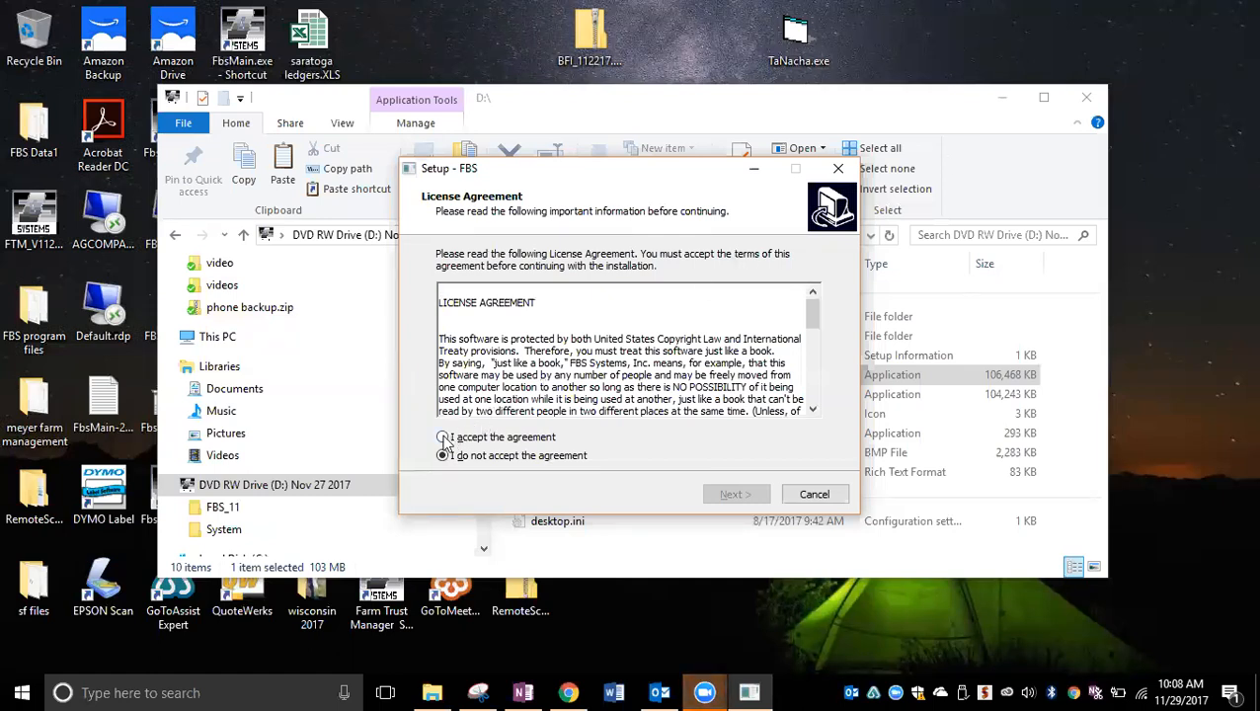
click(443, 439)
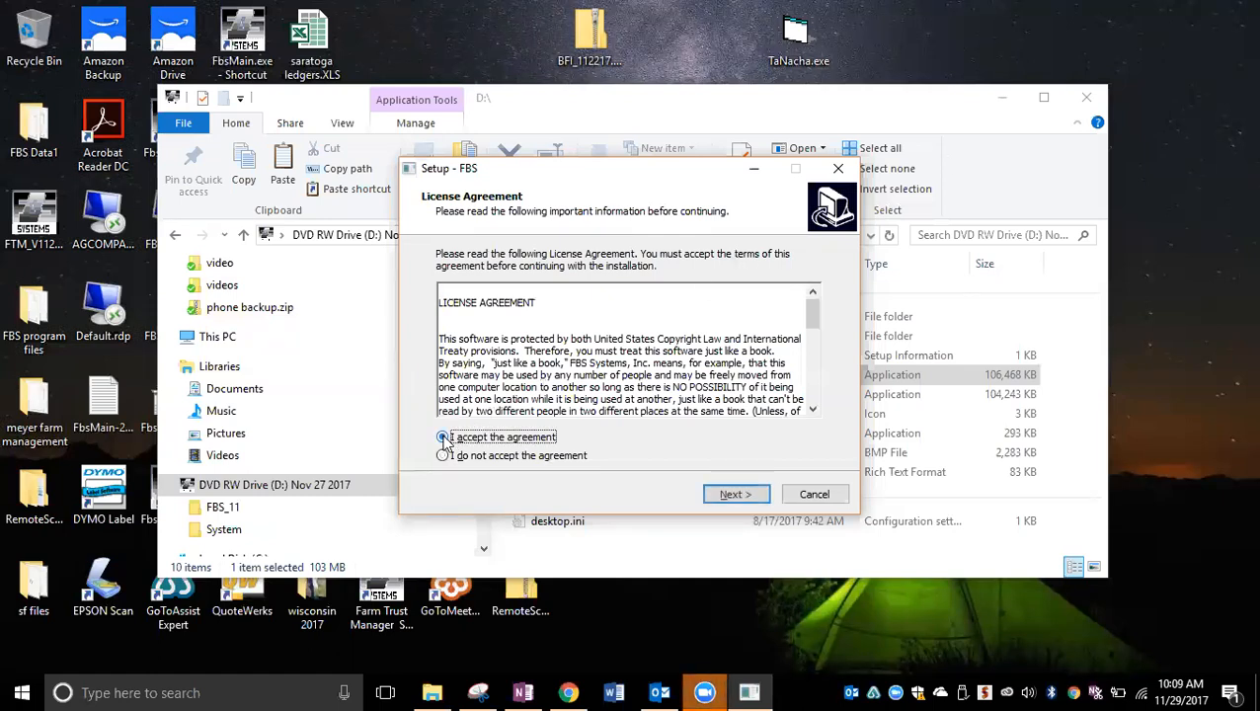
click(739, 495)
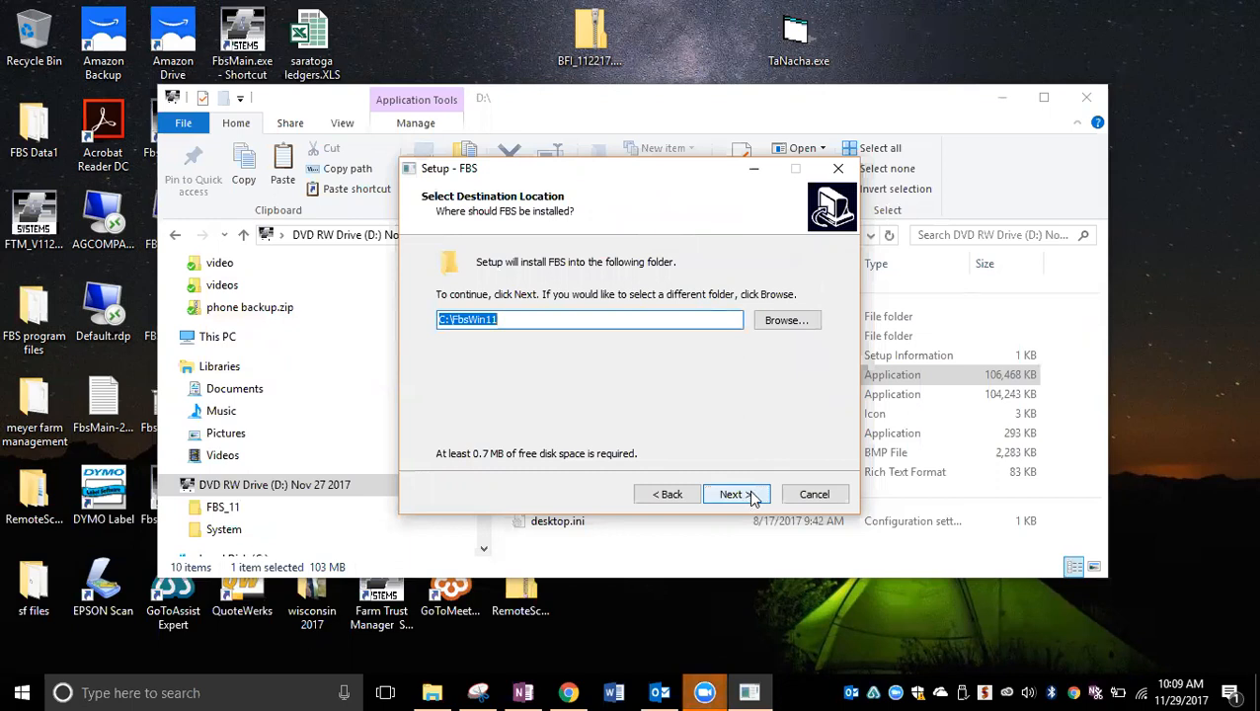
Step: Set the installation folder to the existing C:\FBS 11.2 and agree to install there anyway
click(791, 323)
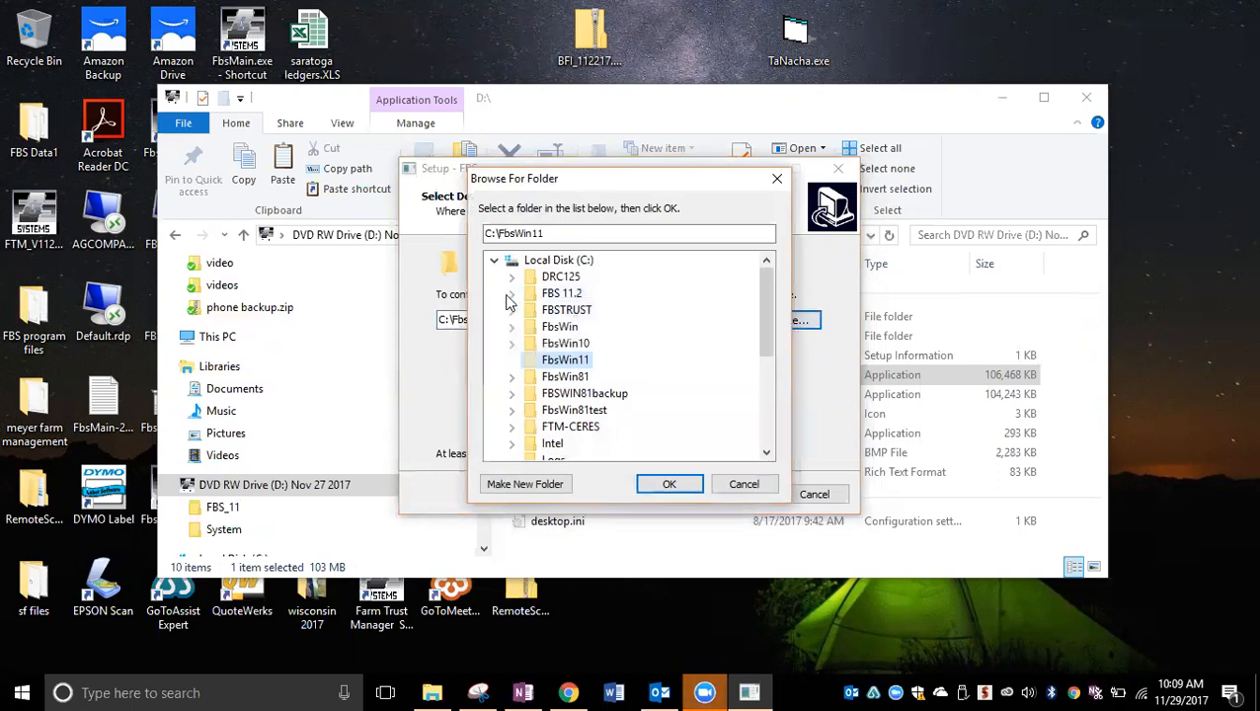
click(554, 297)
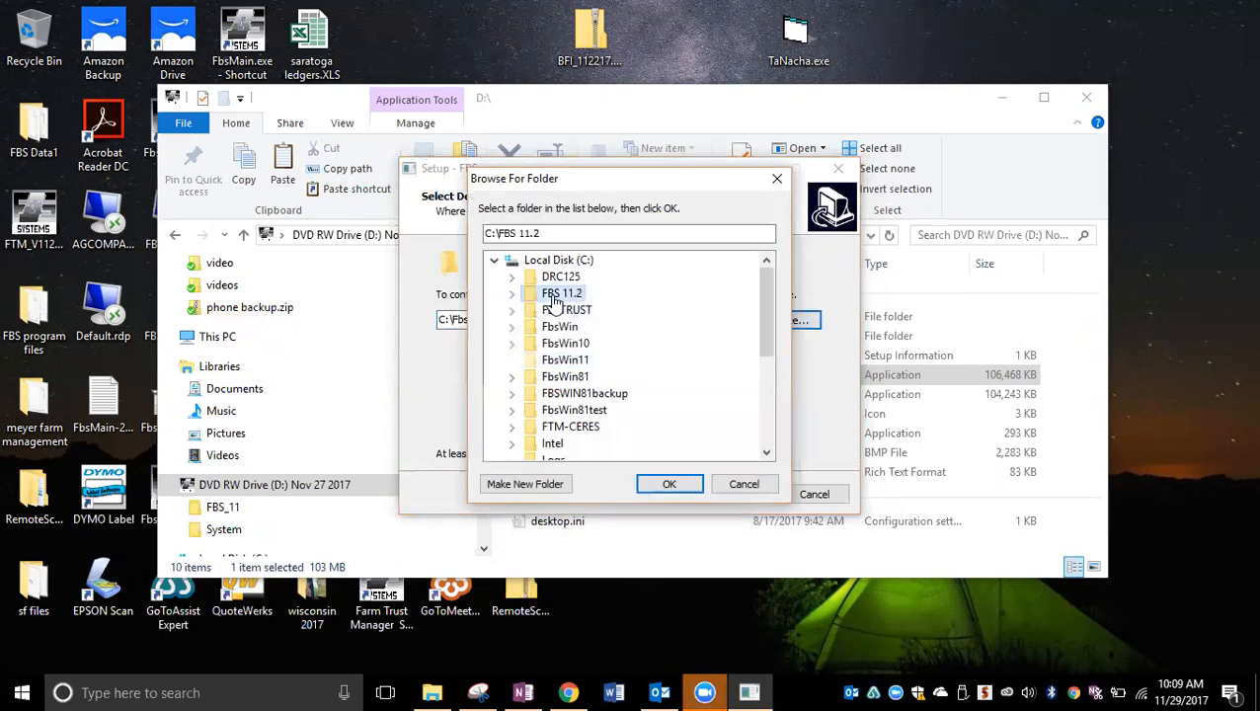
click(670, 488)
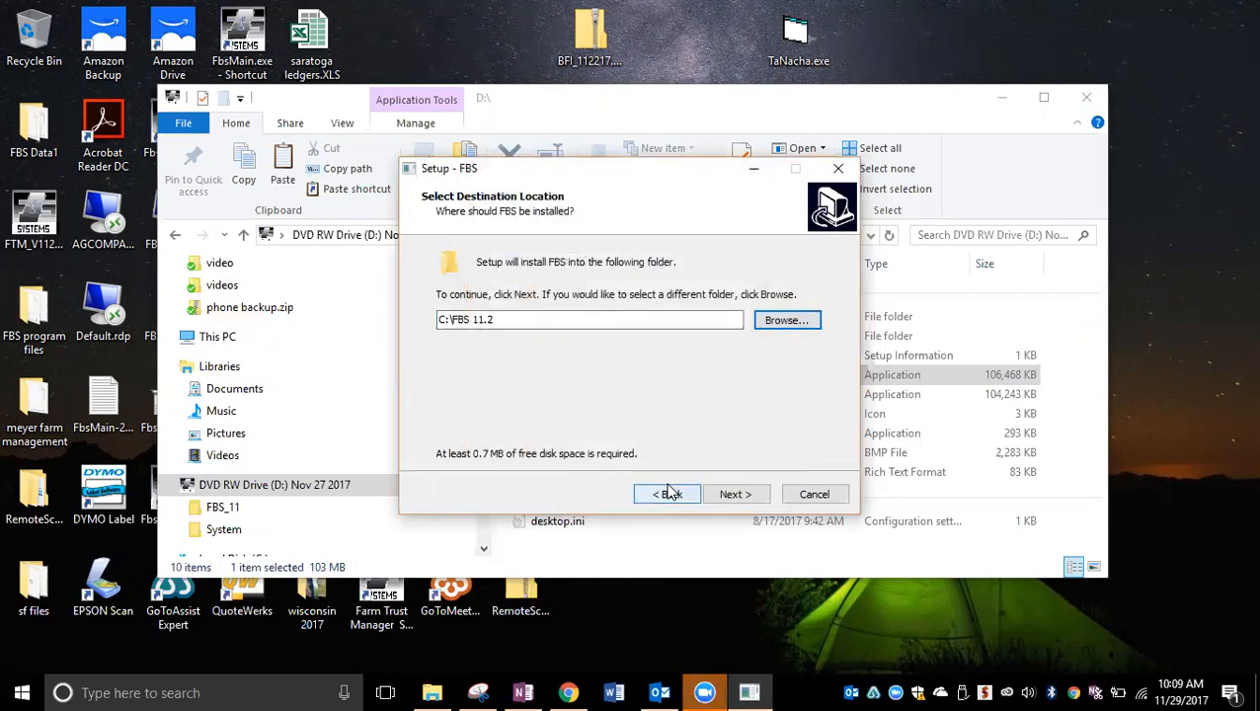
click(735, 497)
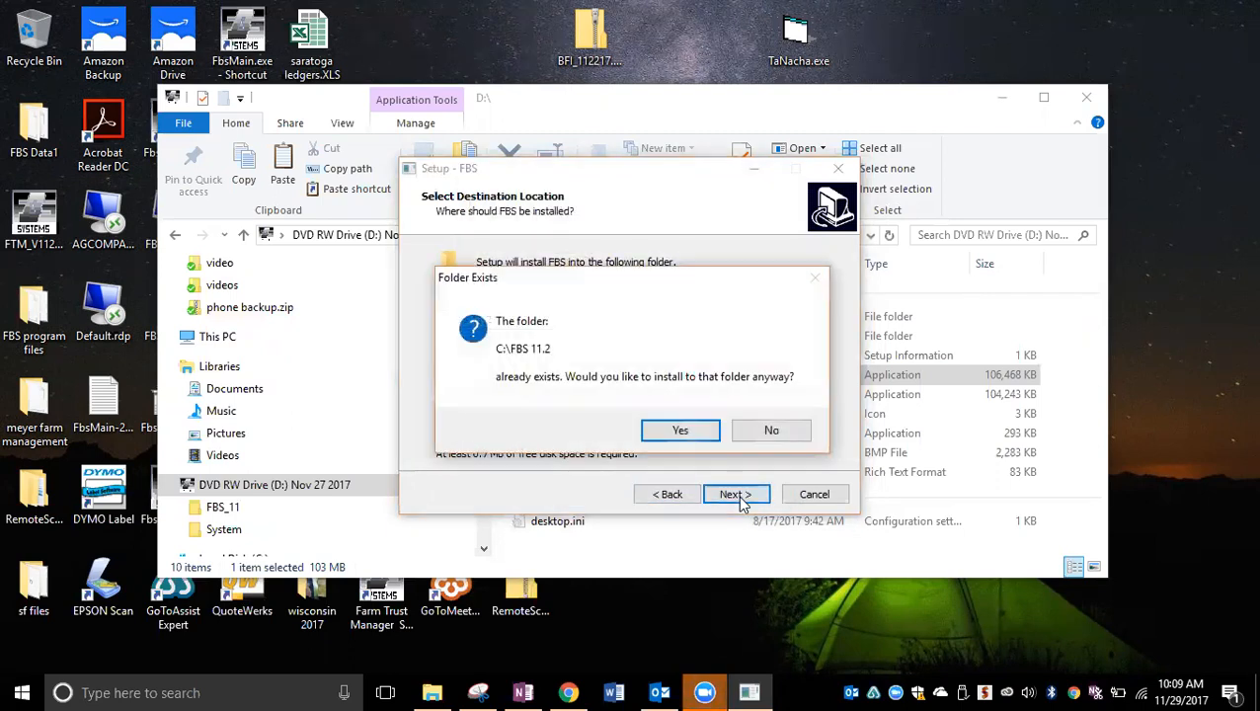
click(676, 432)
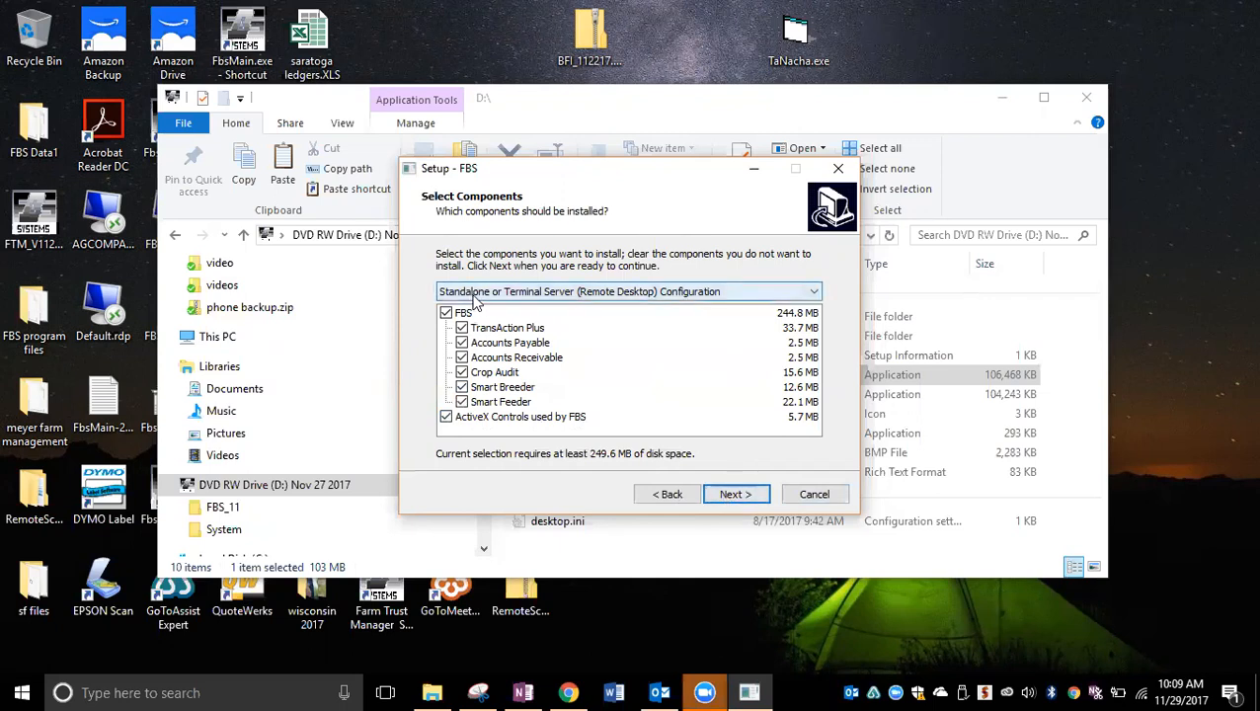
Step: Choose the Standalone or Terminal Server (Remote Desktop) Configuration with all FBS components, from TransAction Plus through Smart Feeder, selected
click(815, 293)
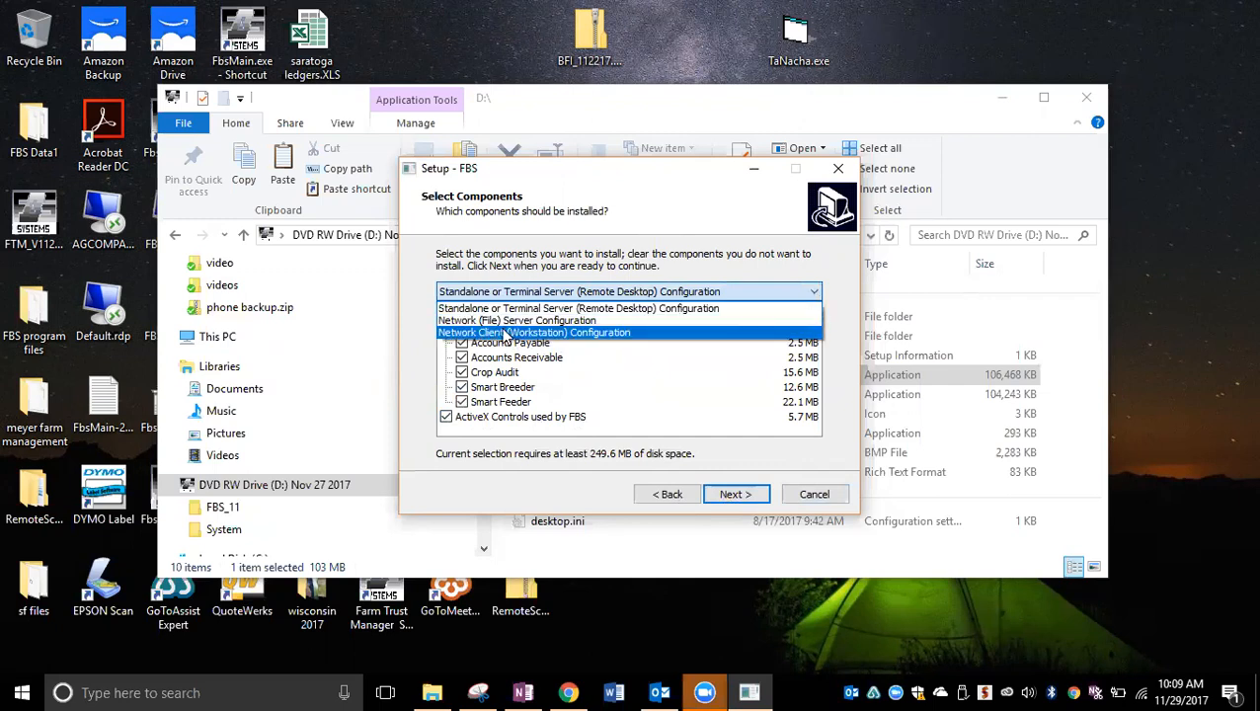
click(506, 333)
click(446, 313)
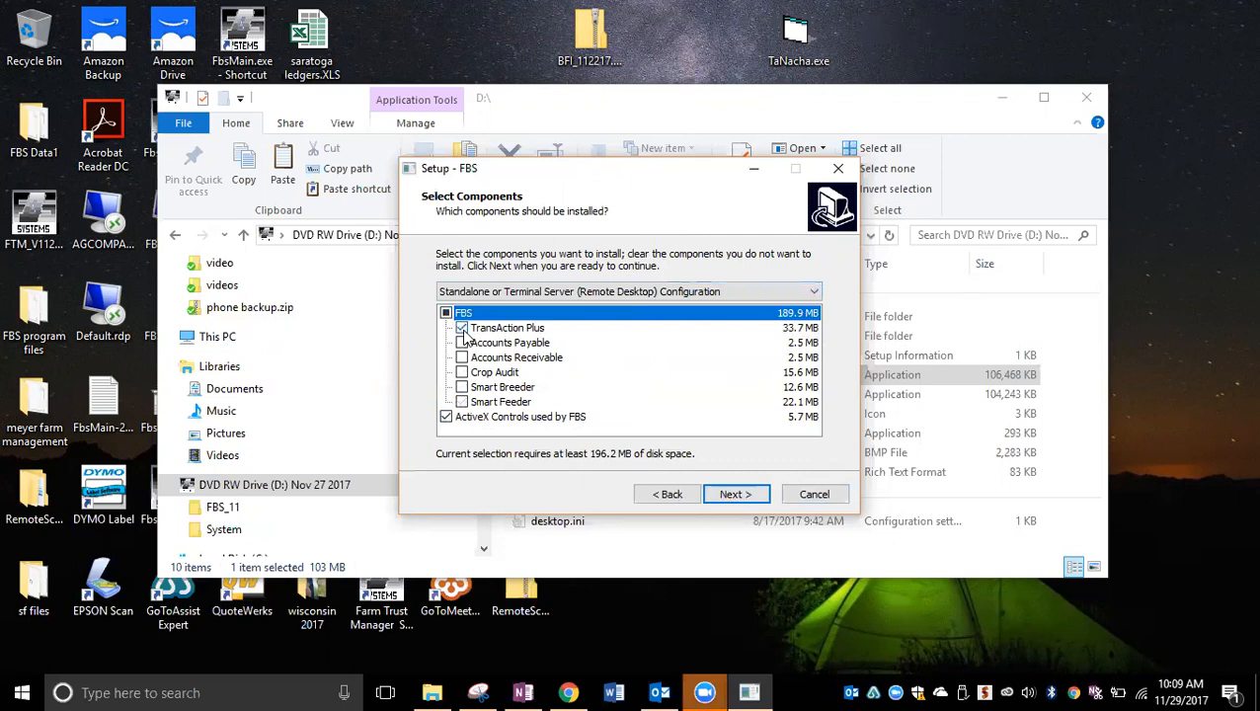
click(462, 343)
click(462, 357)
click(462, 373)
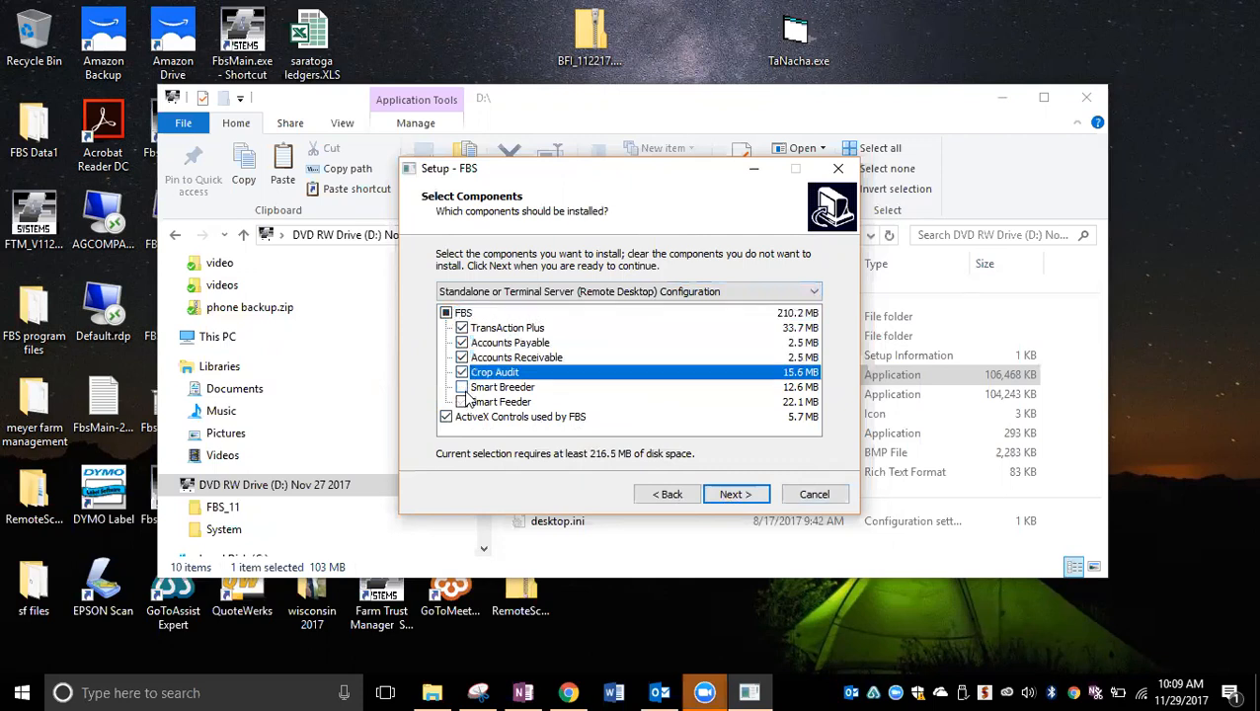
click(463, 387)
click(463, 402)
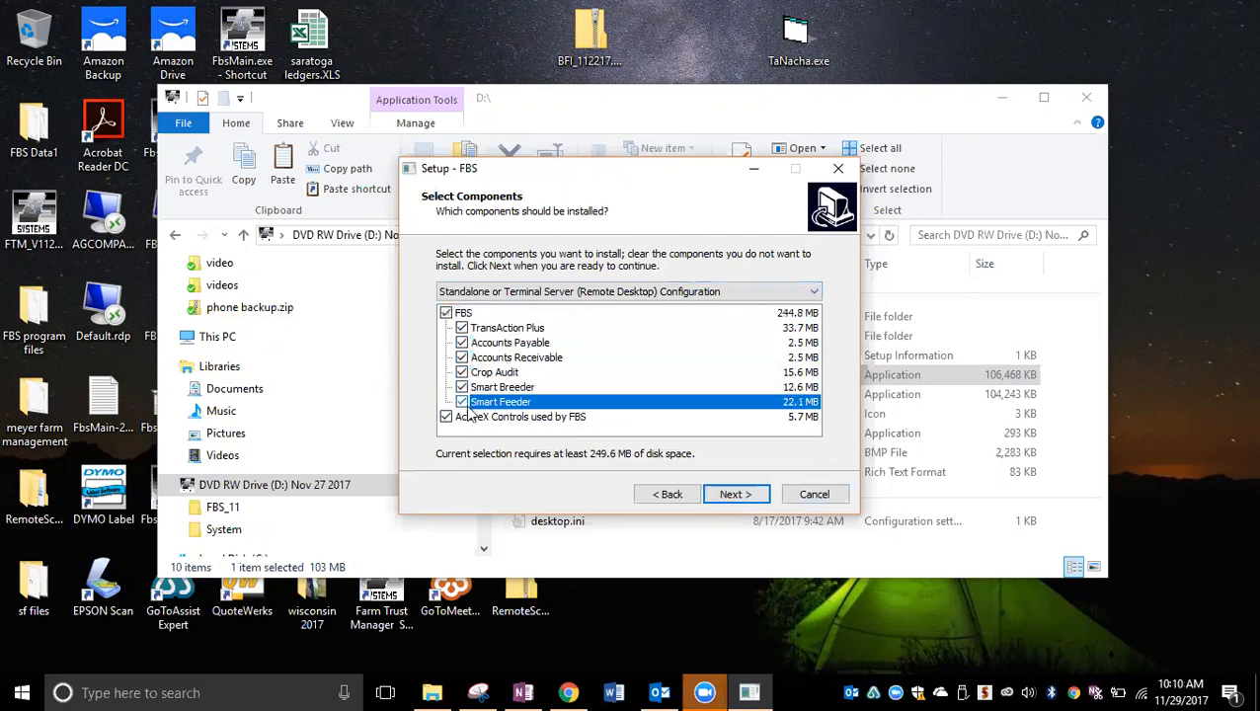
click(732, 495)
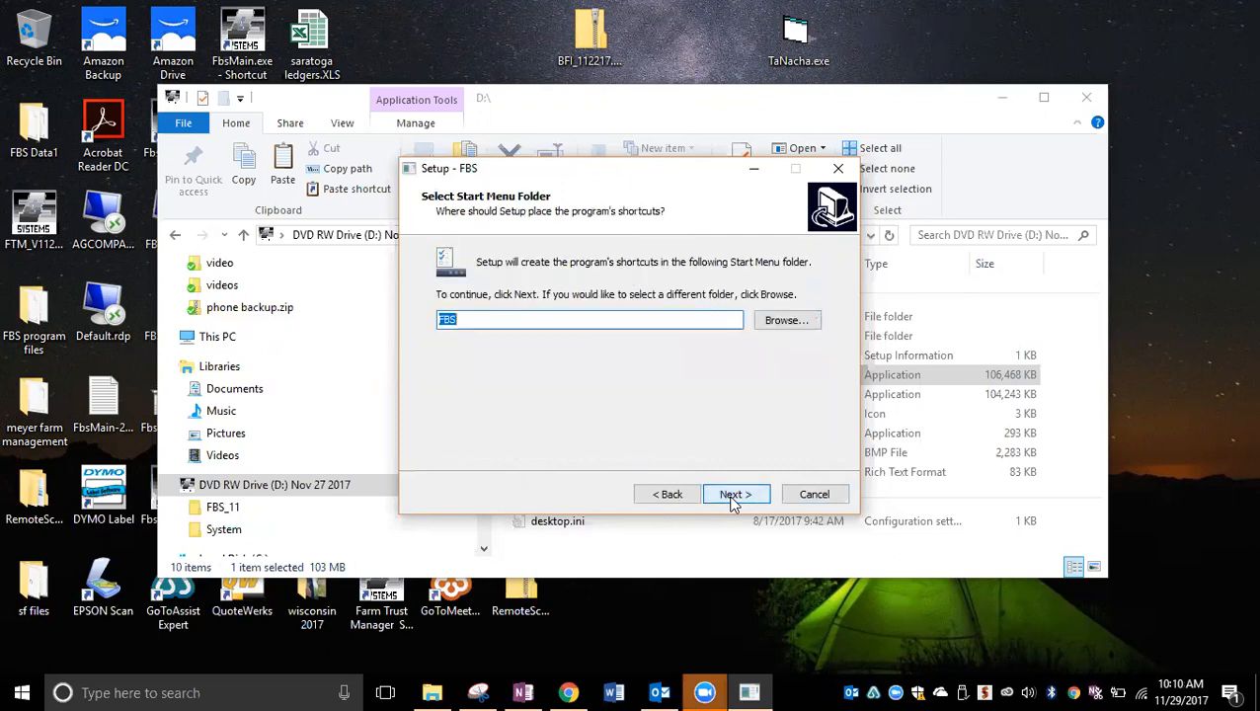
Step: Accept FBS as the Start Menu folder and enable creation of a desktop shortcut
click(734, 497)
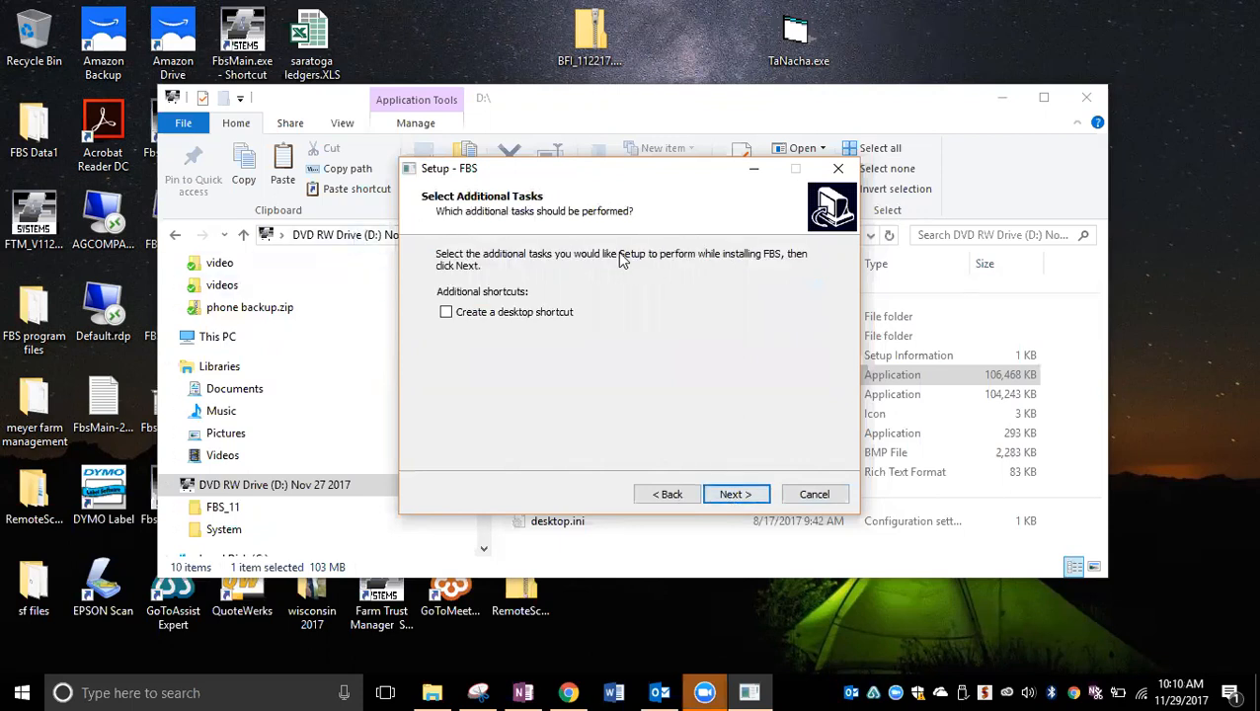
click(446, 314)
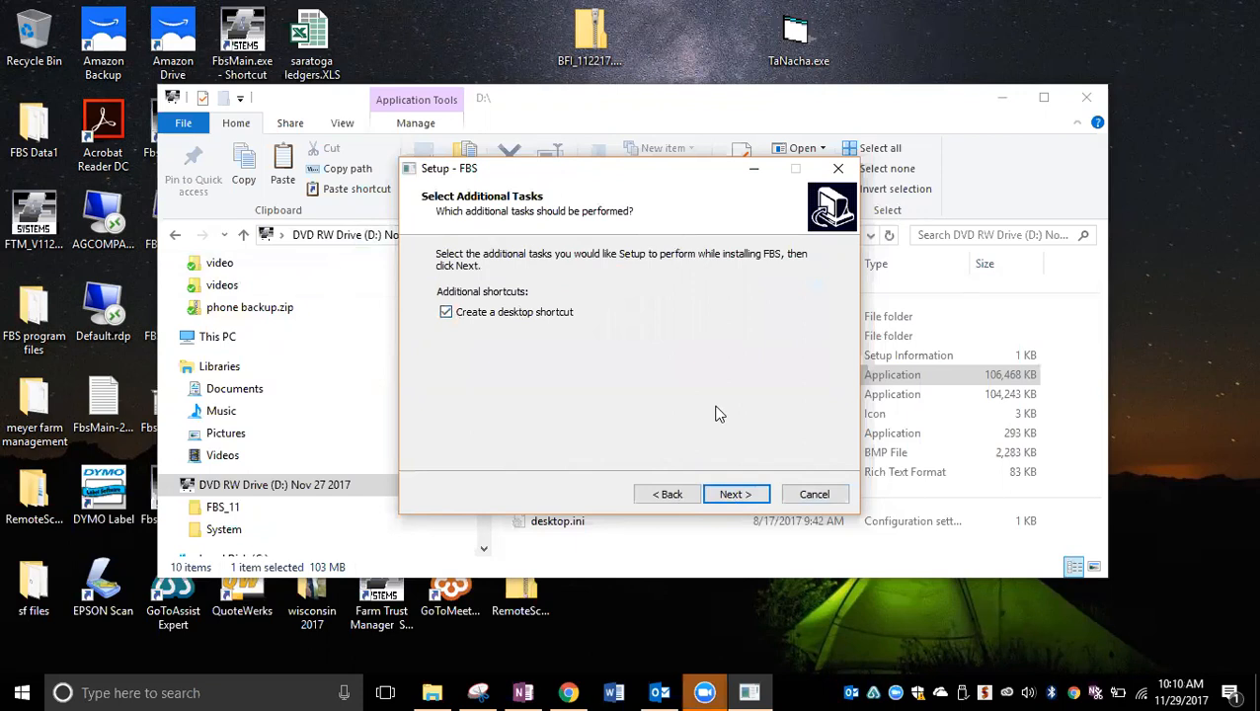
click(733, 495)
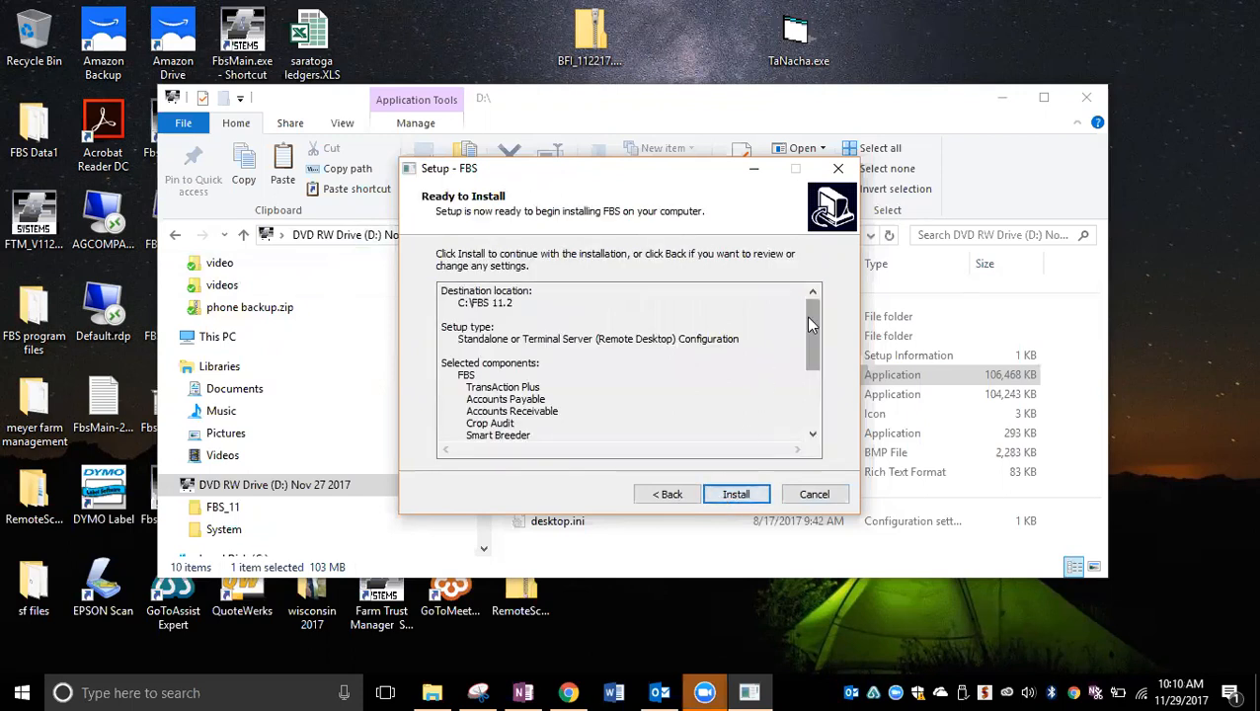
Step: Review the installation summary, install FBS, and finish the setup wizard
mouse_move(811, 331)
mouse_down()
mouse_move(802, 401)
mouse_move(816, 338)
mouse_up()
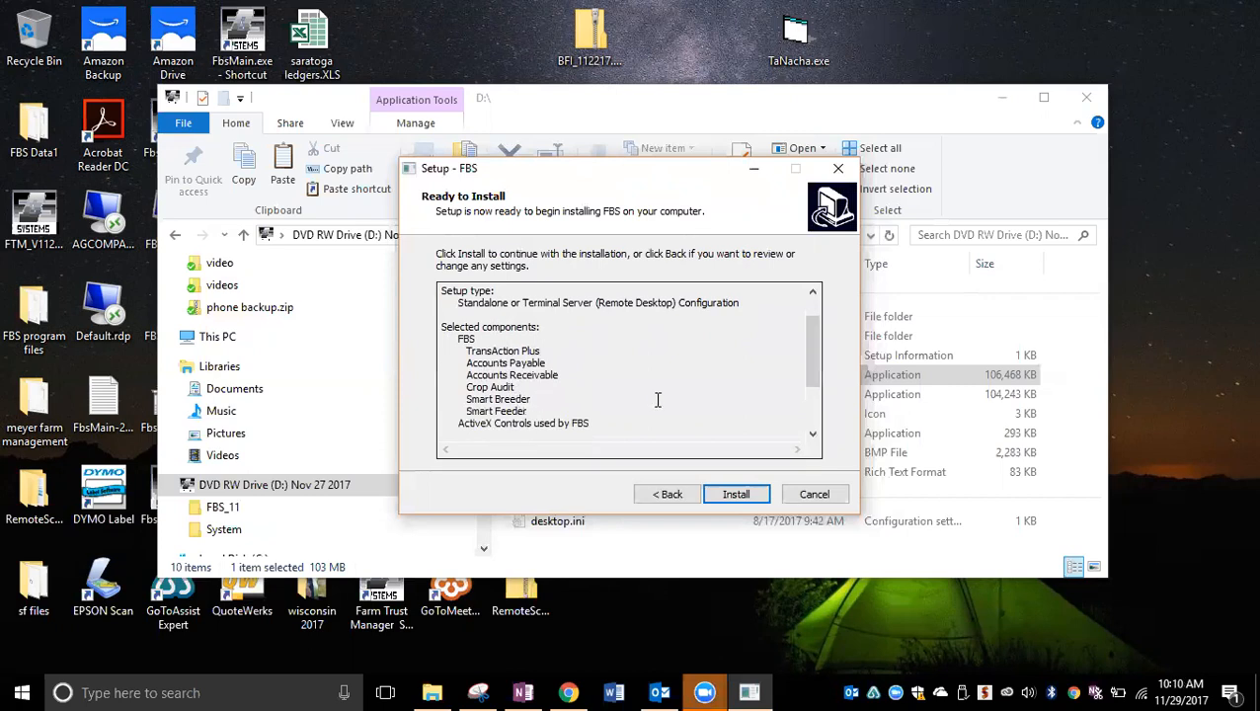
drag(814, 365, 812, 409)
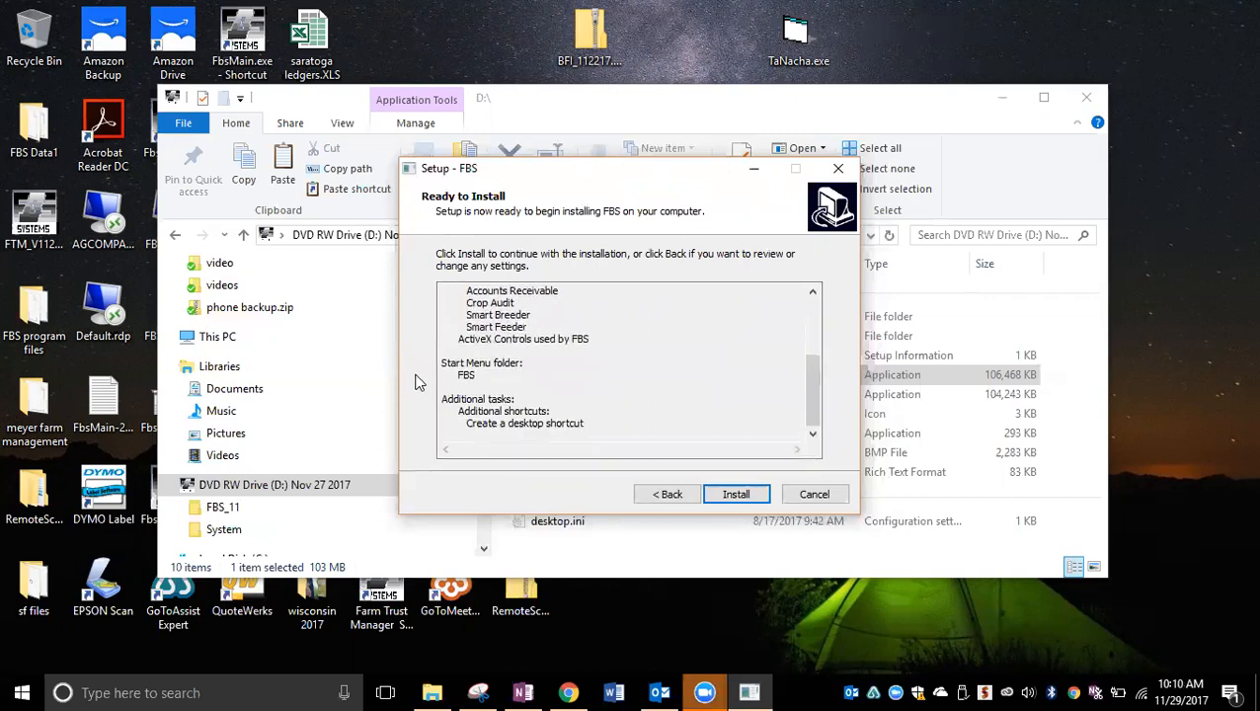
click(742, 496)
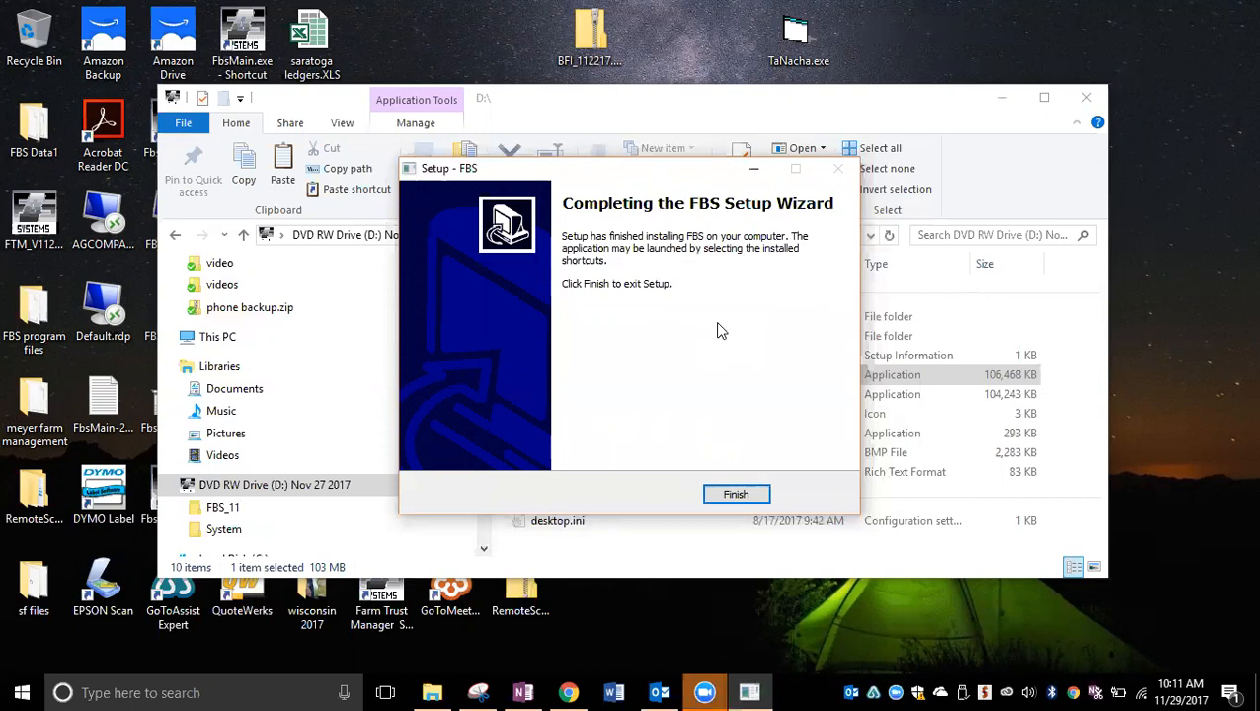
click(734, 497)
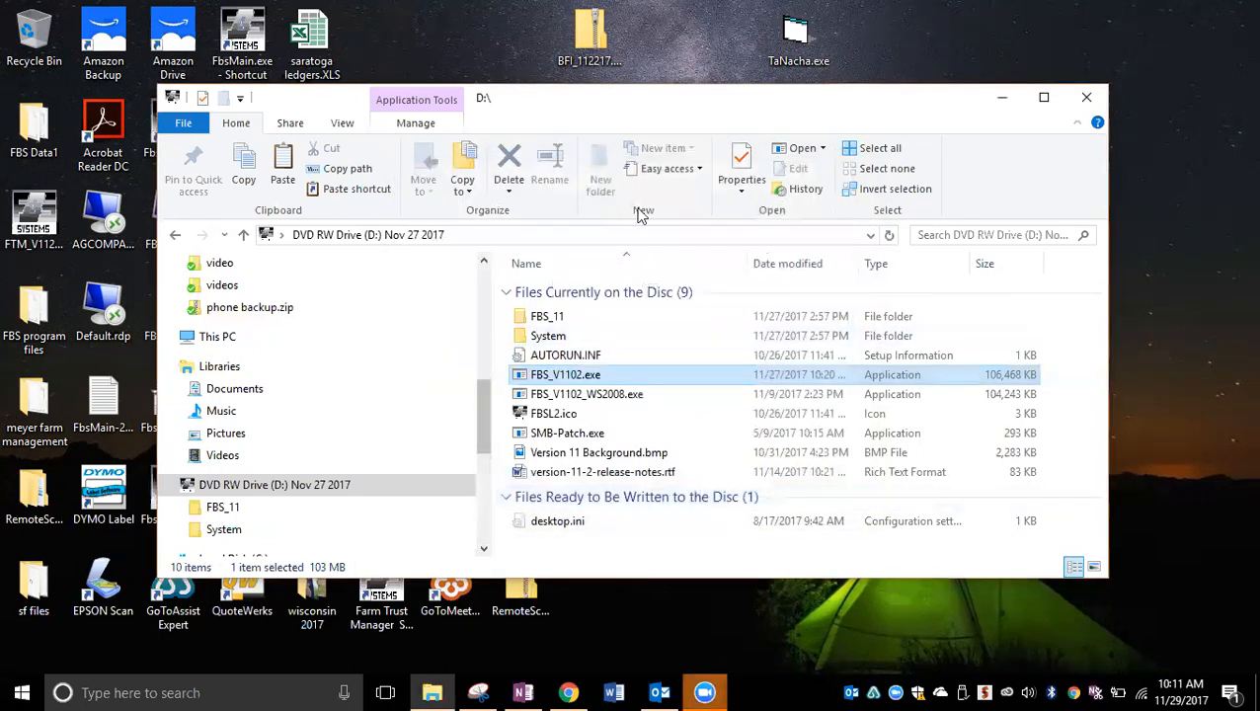
Step: Launch the newly installed FBS from the desktop and log in as supervisor with the account password
click(997, 98)
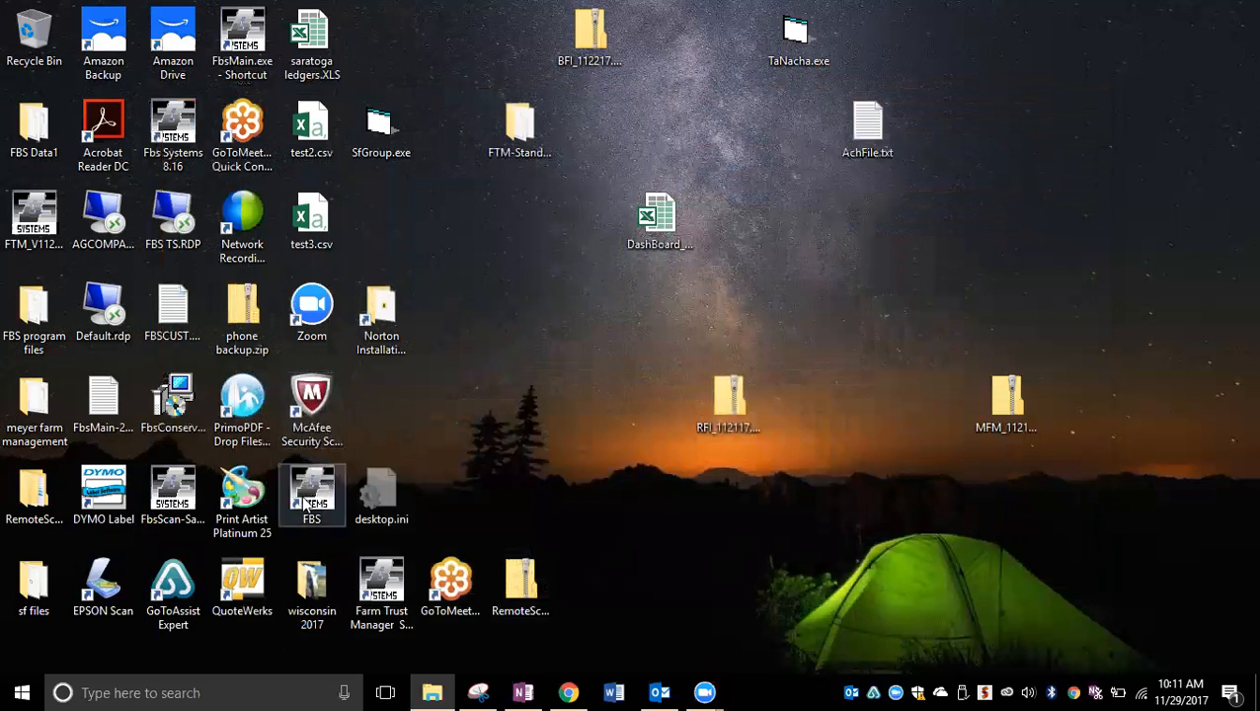
double_click(306, 504)
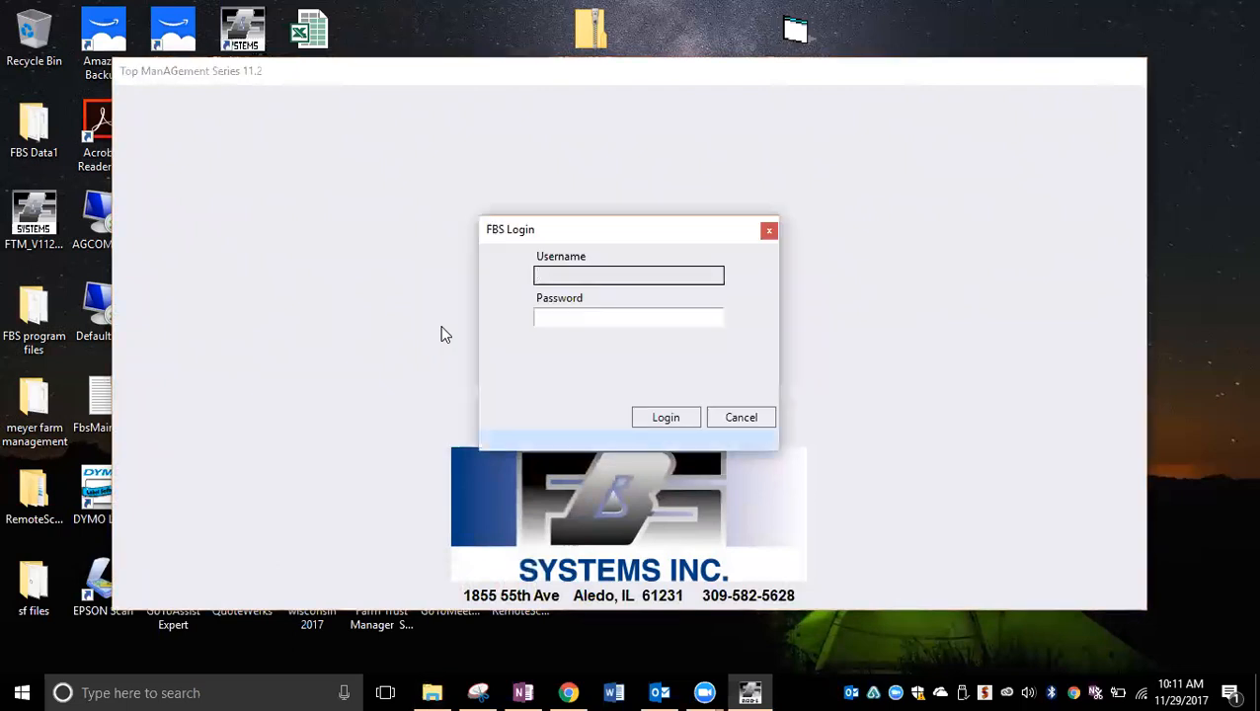
text(supervisor)
key(Tab)
text(********)
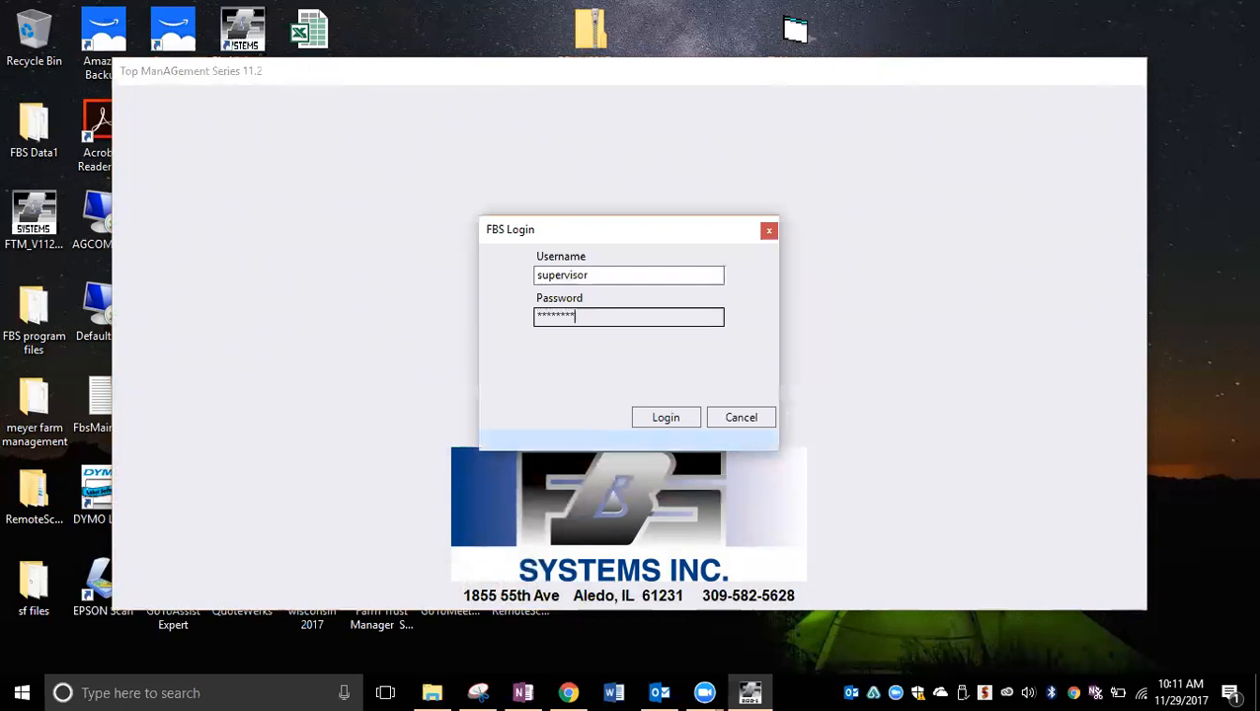
click(643, 418)
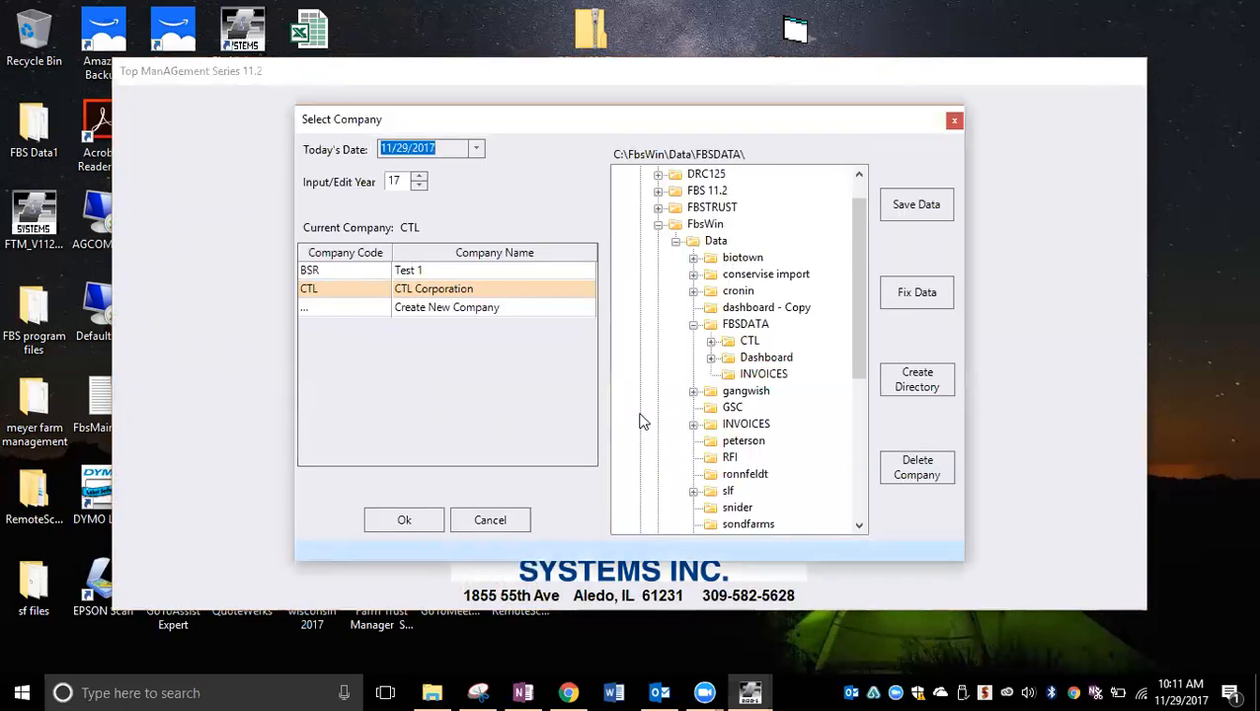
Step: Open company BSR (Test 1) and save its To Do List to reach the main window
click(658, 224)
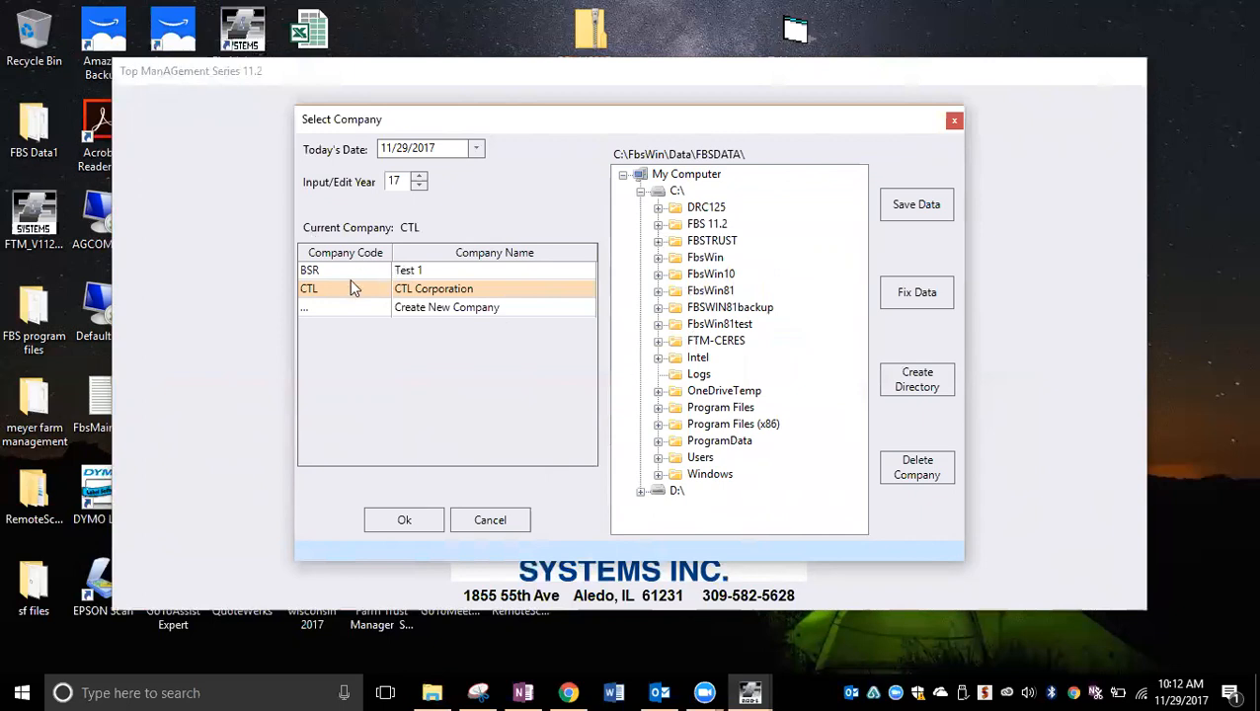
click(446, 272)
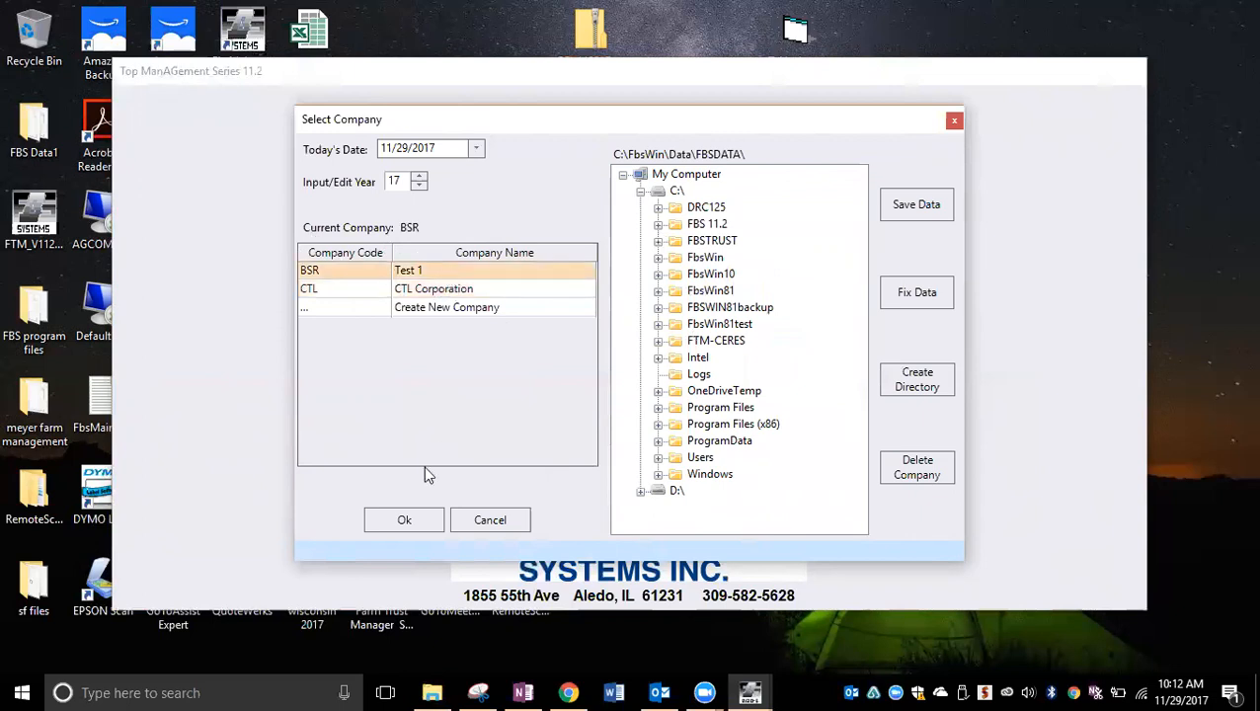
click(404, 520)
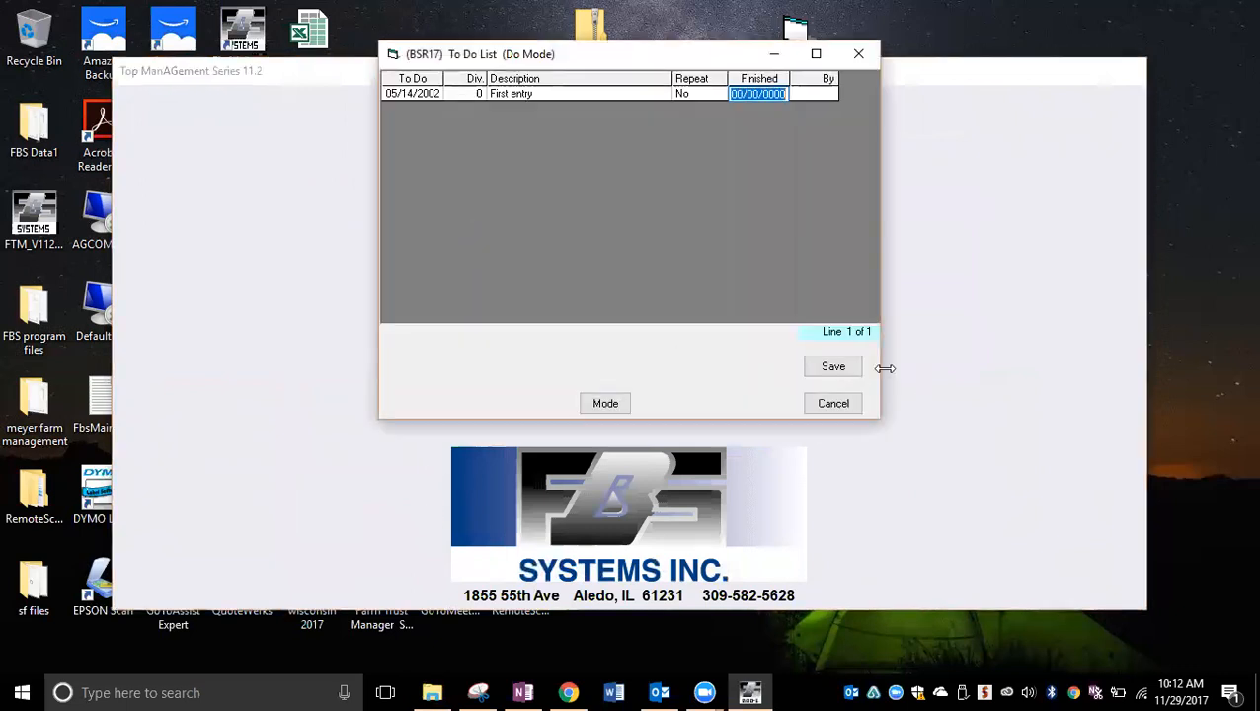
click(834, 367)
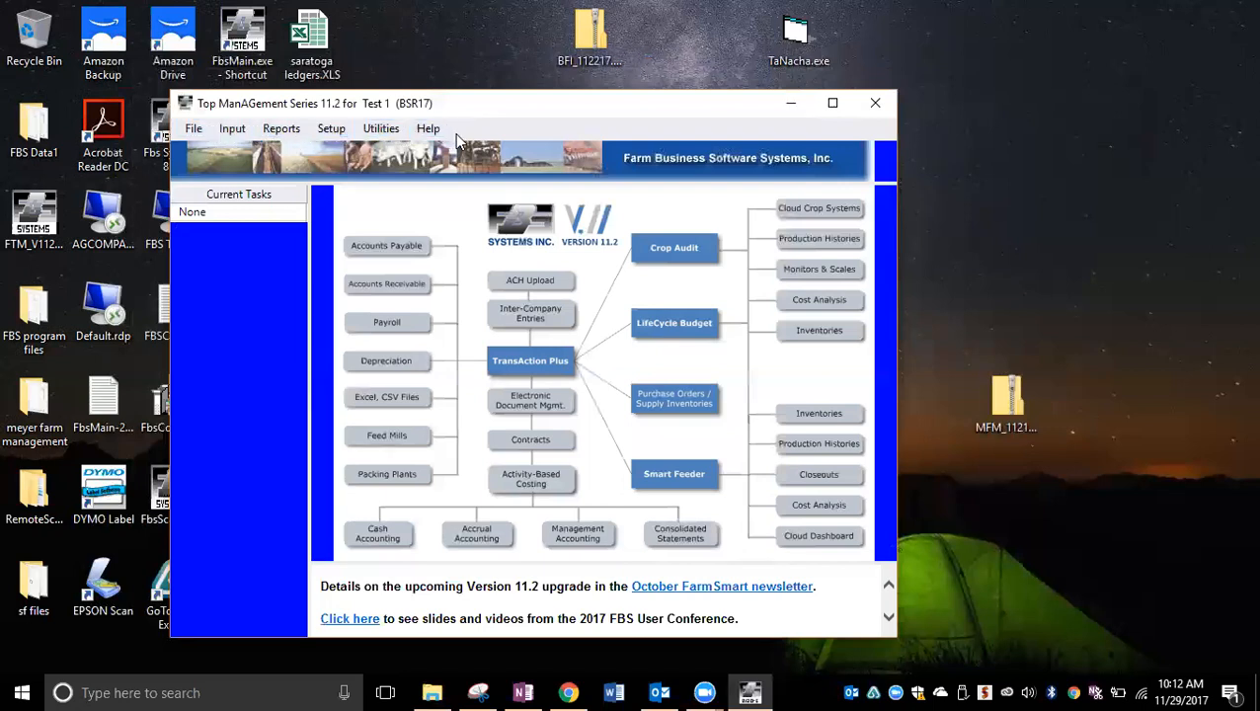
Step: Check the supervisor's data path in the Edit Users list, then close the list
click(374, 135)
click(411, 377)
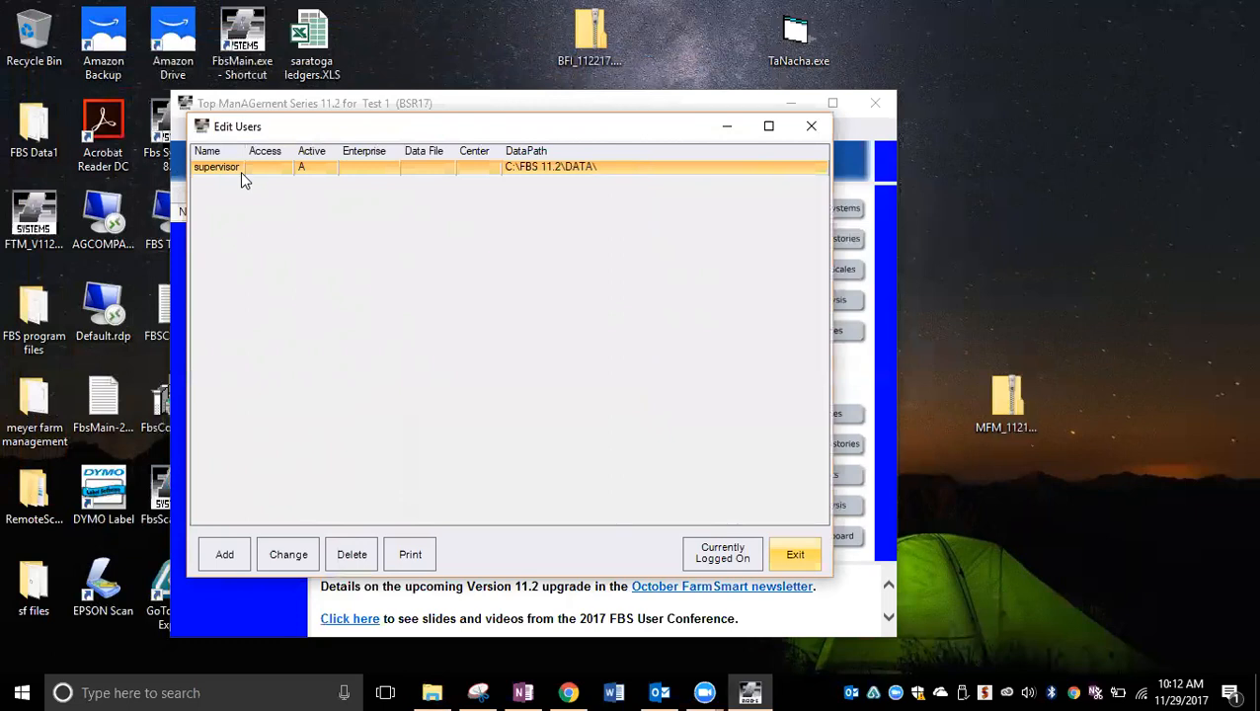
click(789, 554)
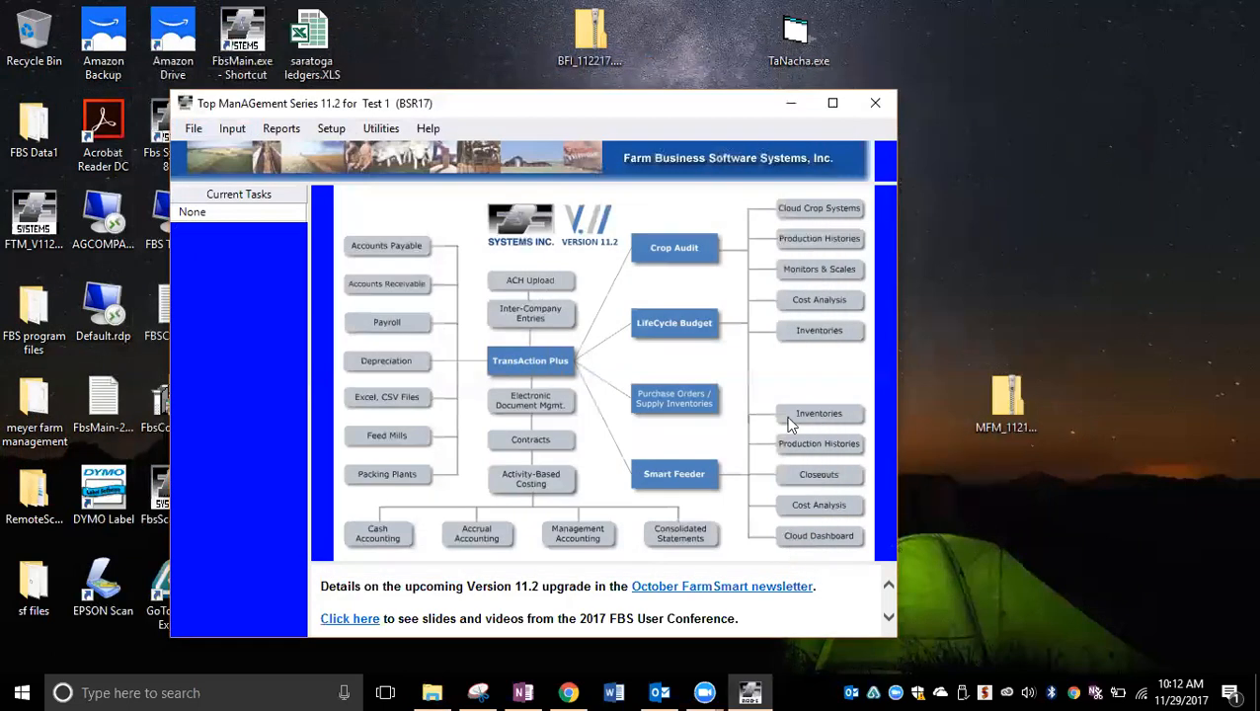